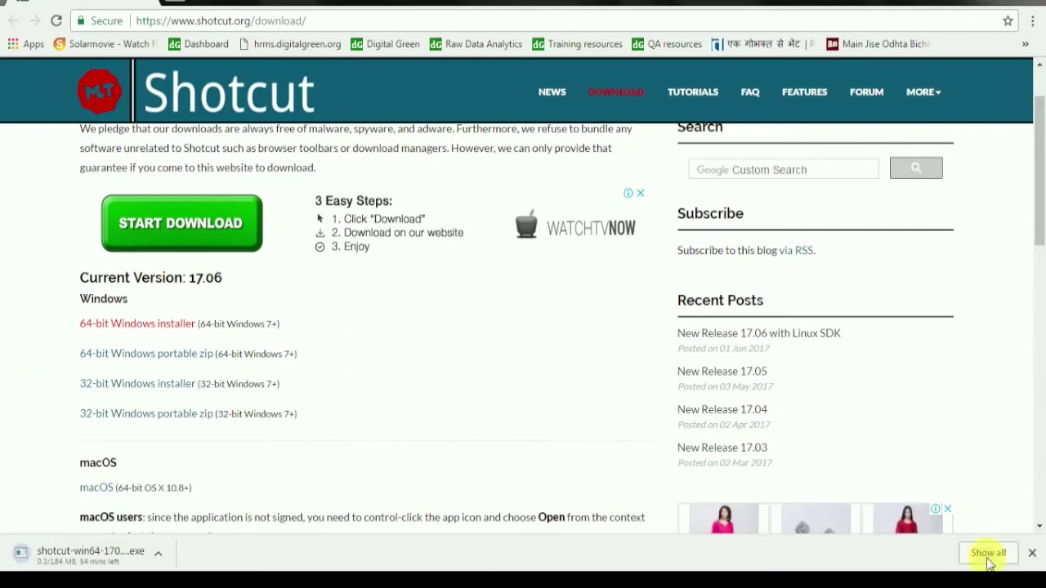
Check the progress of the shotcut-win64-170601.exe download in the browser's full downloads list
left_click(990, 556)
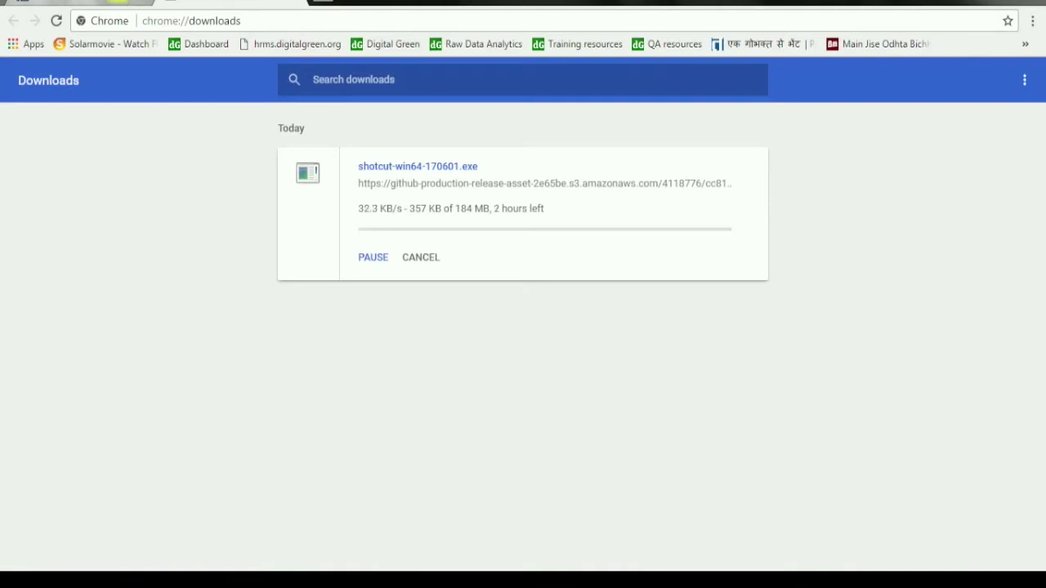
left_click(123, 2)
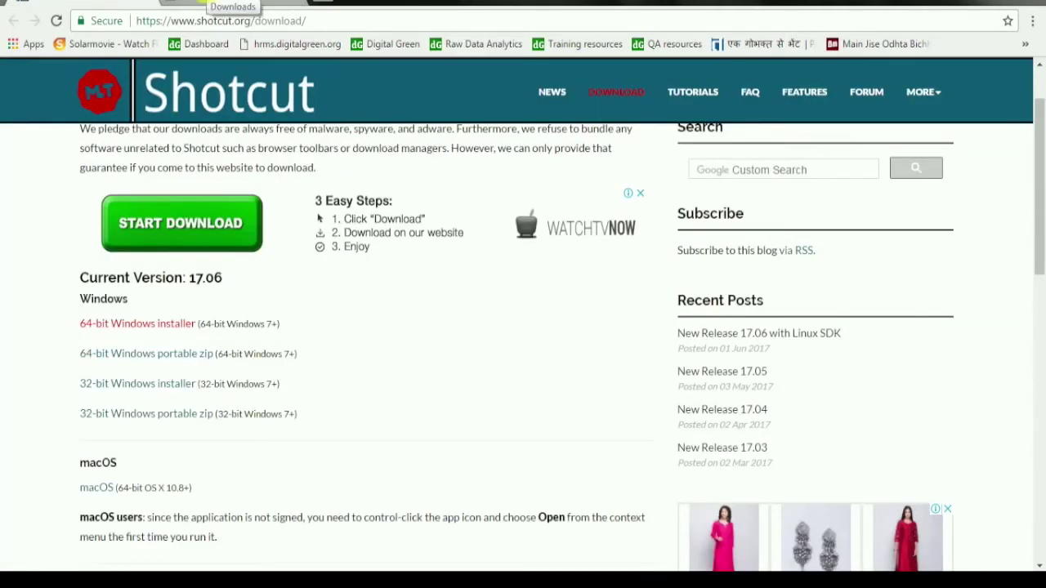
left_click(204, 1)
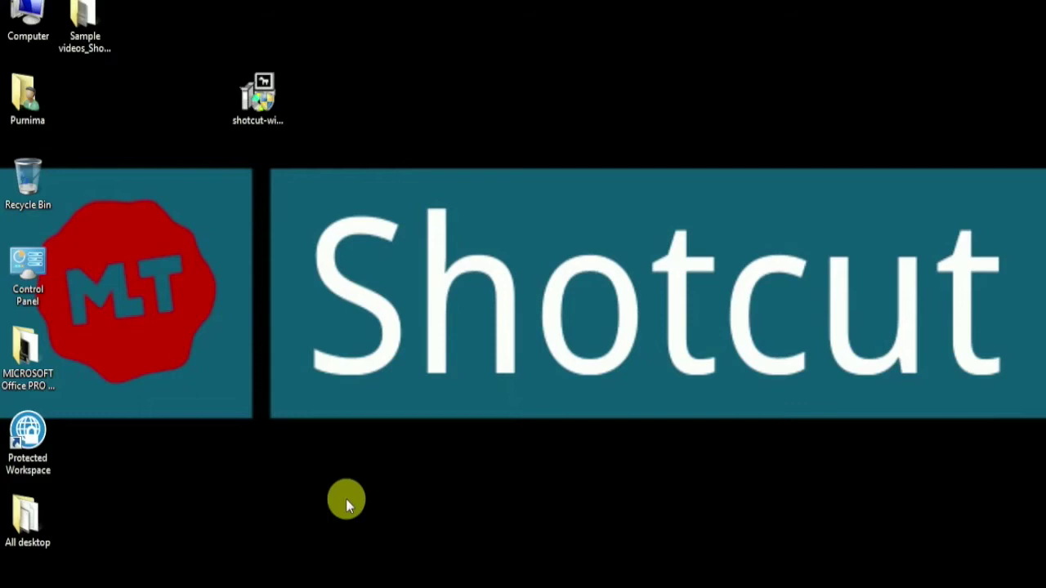
Install Shotcut from the downloaded setup file, accepting the license and the destination folder C:\Program Files\Shotcut, and close the finished setup
left_click(242, 116)
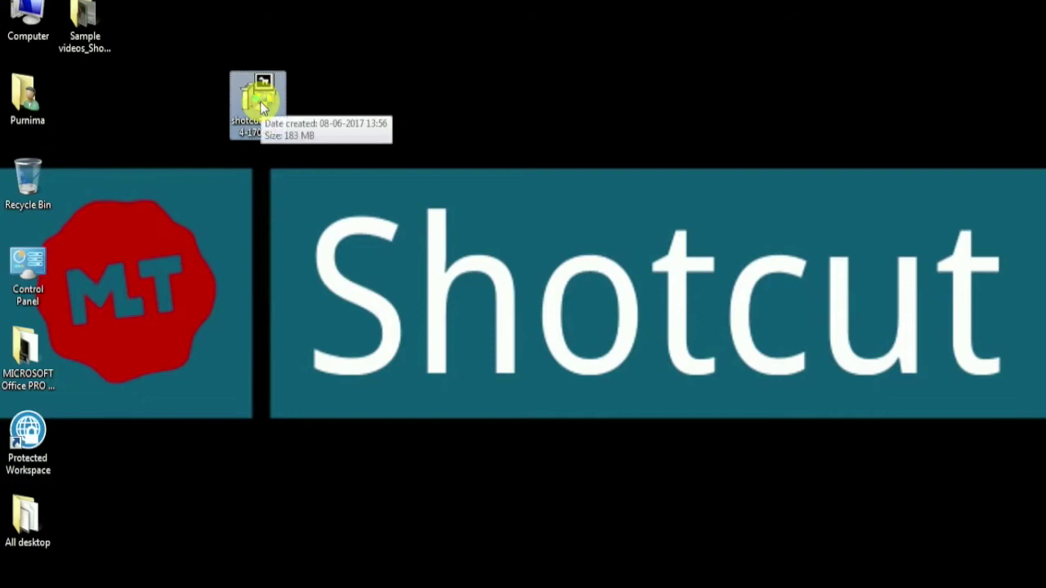
left_click(3, 2)
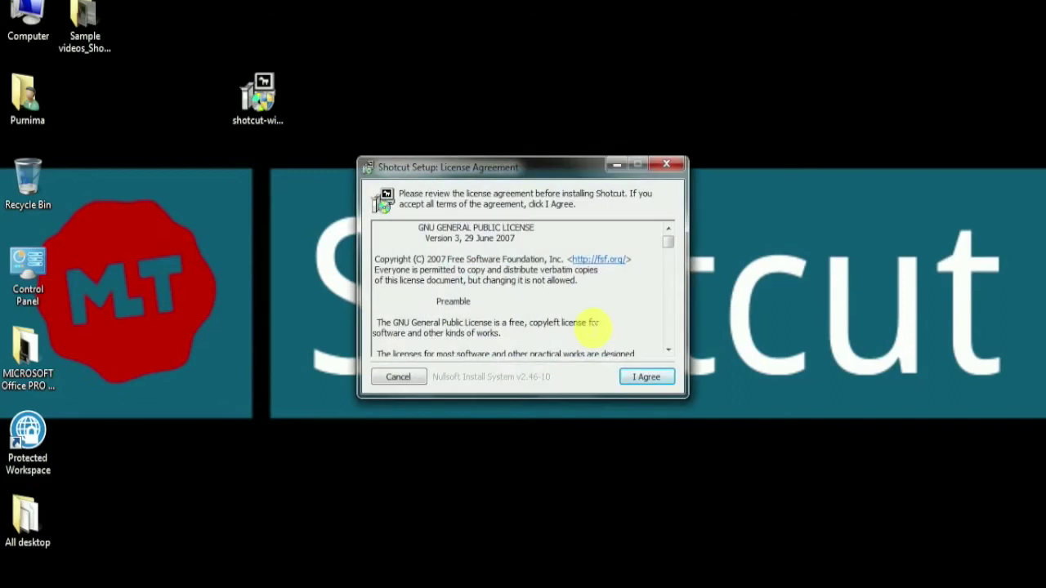
left_click(648, 377)
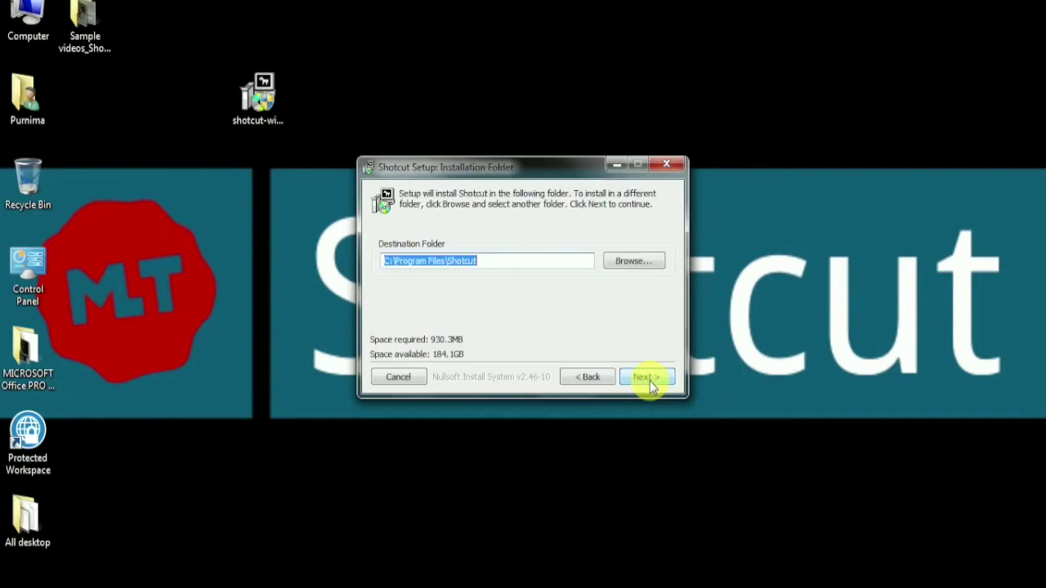
left_click(648, 377)
left_click(650, 381)
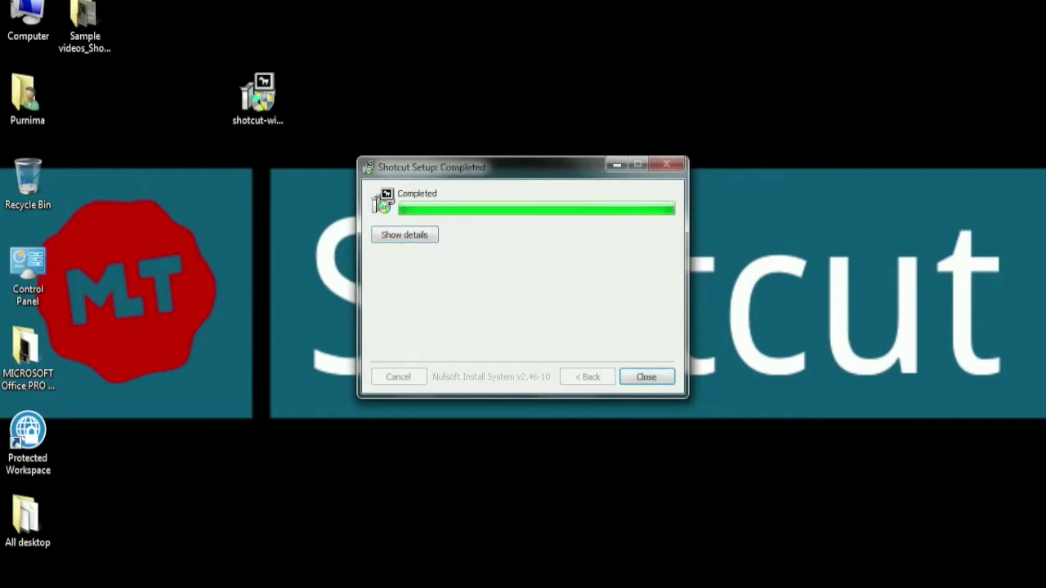
left_click(645, 377)
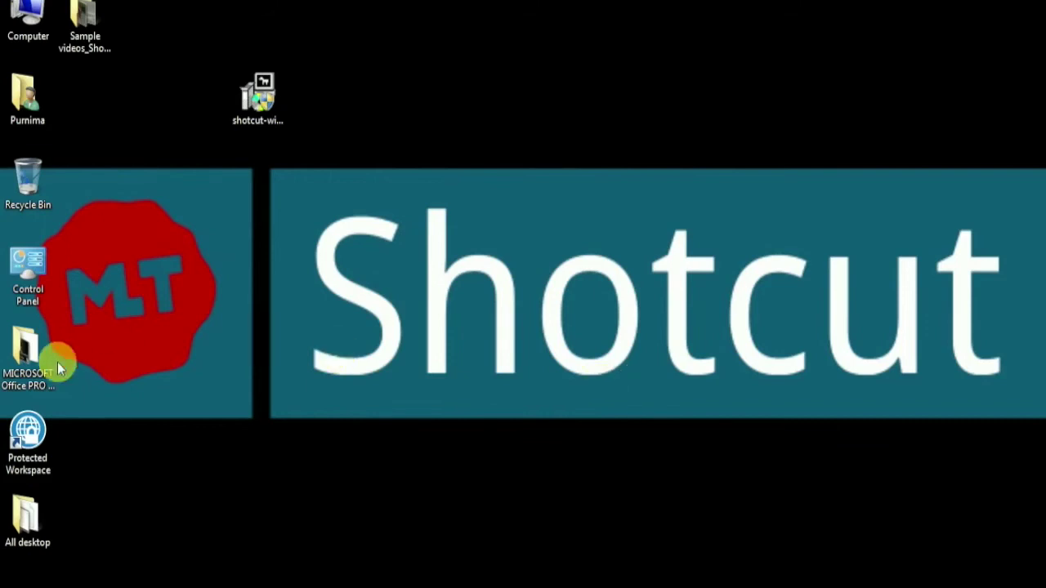
Find the installed Shotcut program by searching the computer for "shotcut" and launch it
left_click(25, 584)
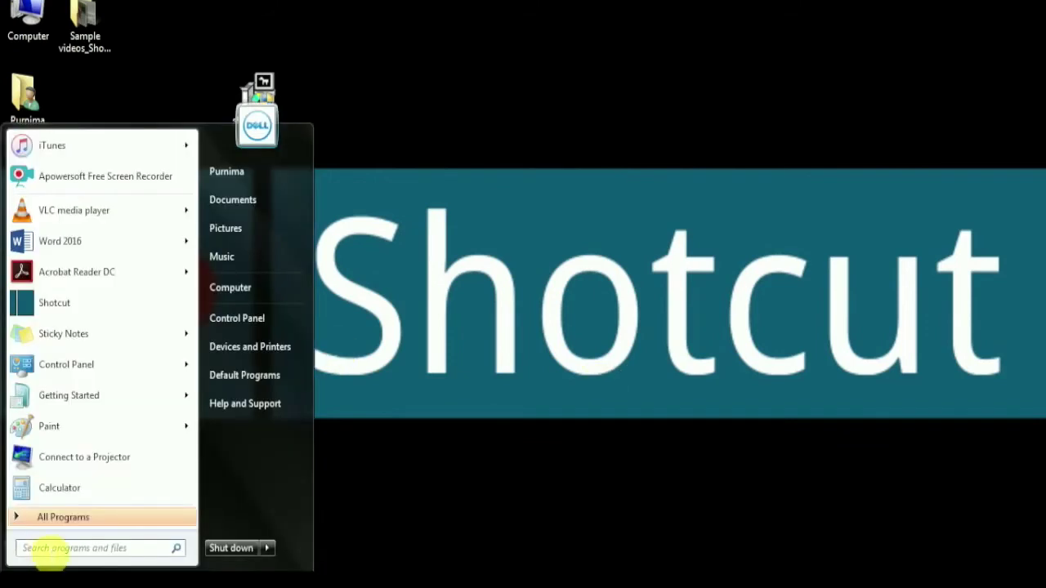
type("shotcut")
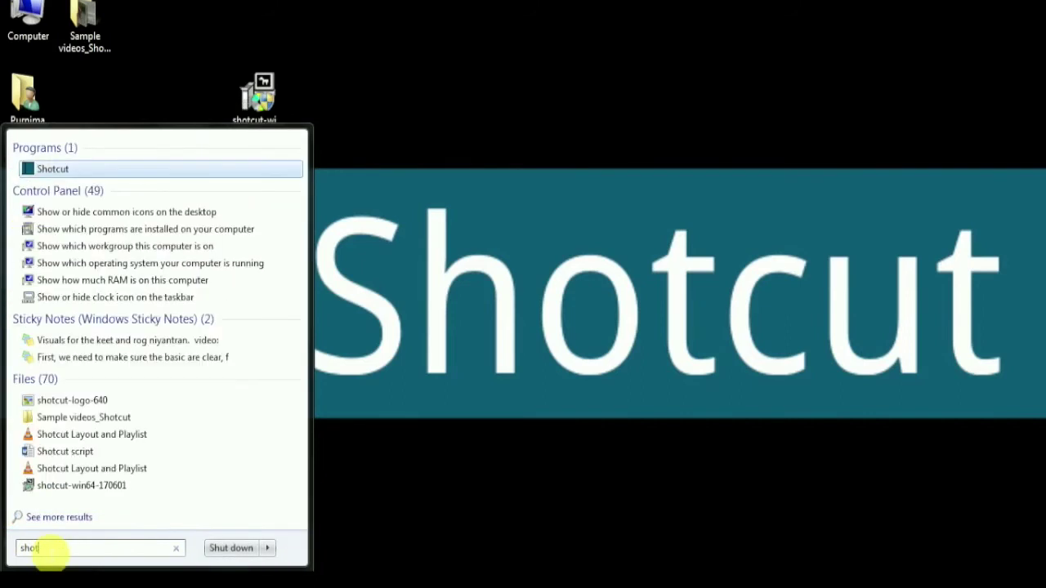
left_click(42, 169)
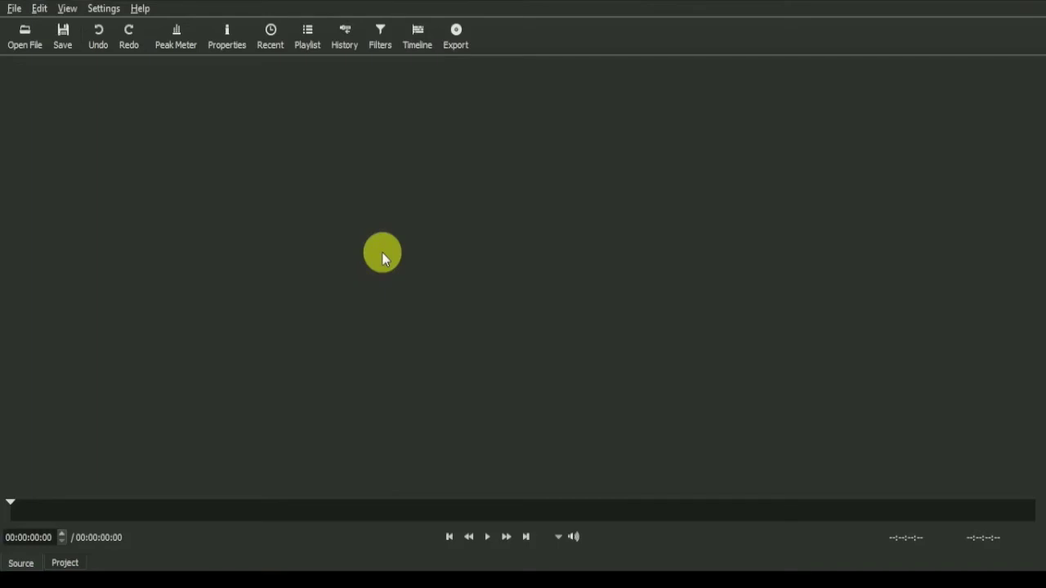
Change the user interface theme to System
left_click(115, 10)
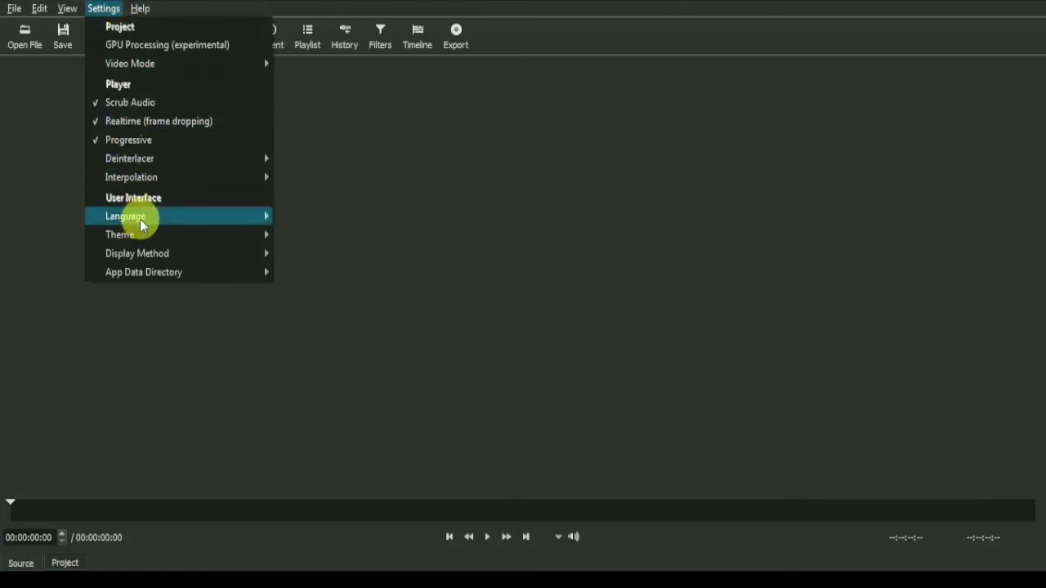
mouse_move(187, 236)
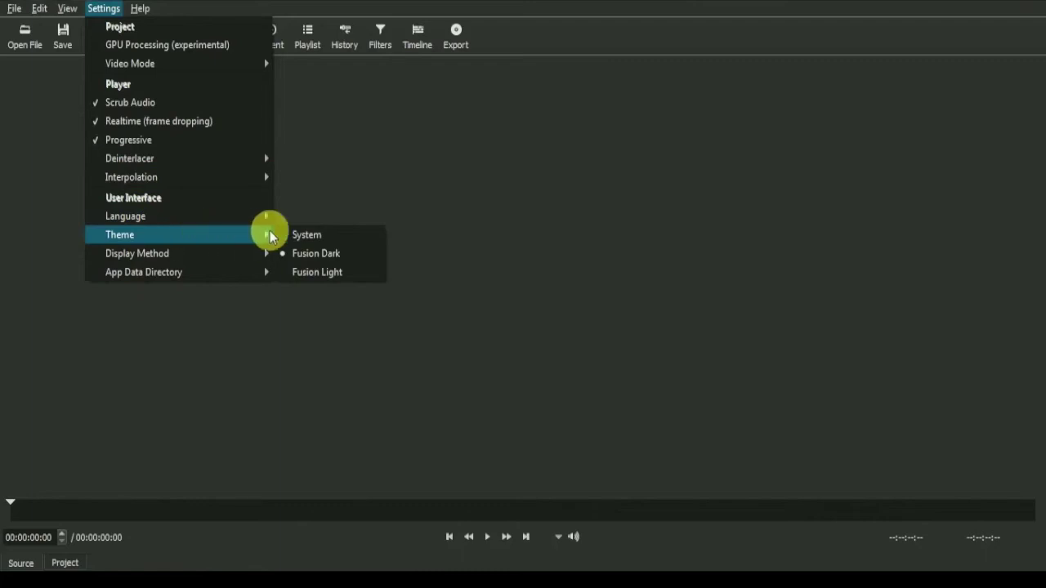
left_click(336, 235)
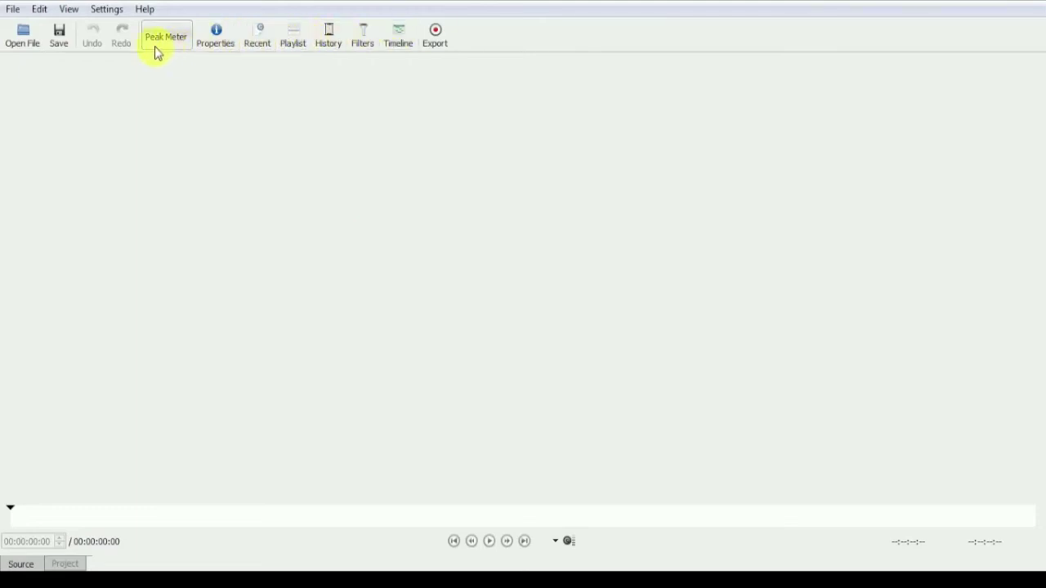
Show the Playlist panel, close it, and show it again
left_click(294, 39)
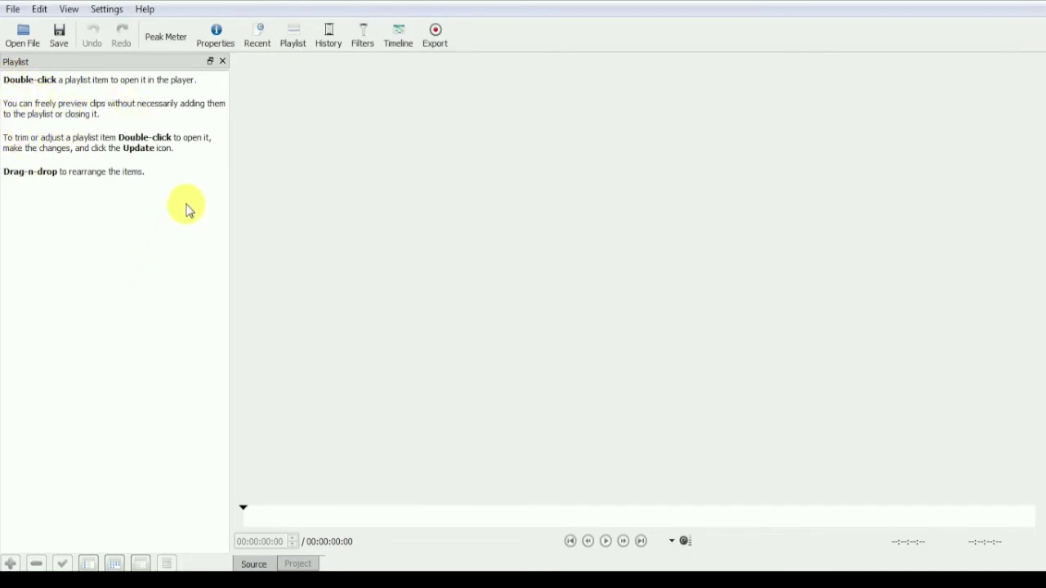
left_click(222, 61)
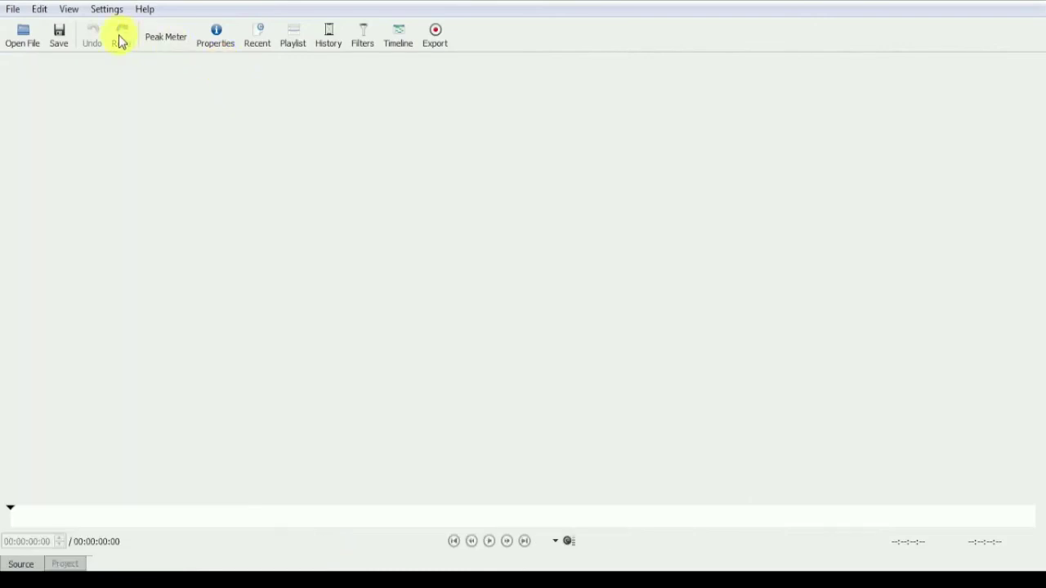
left_click(70, 12)
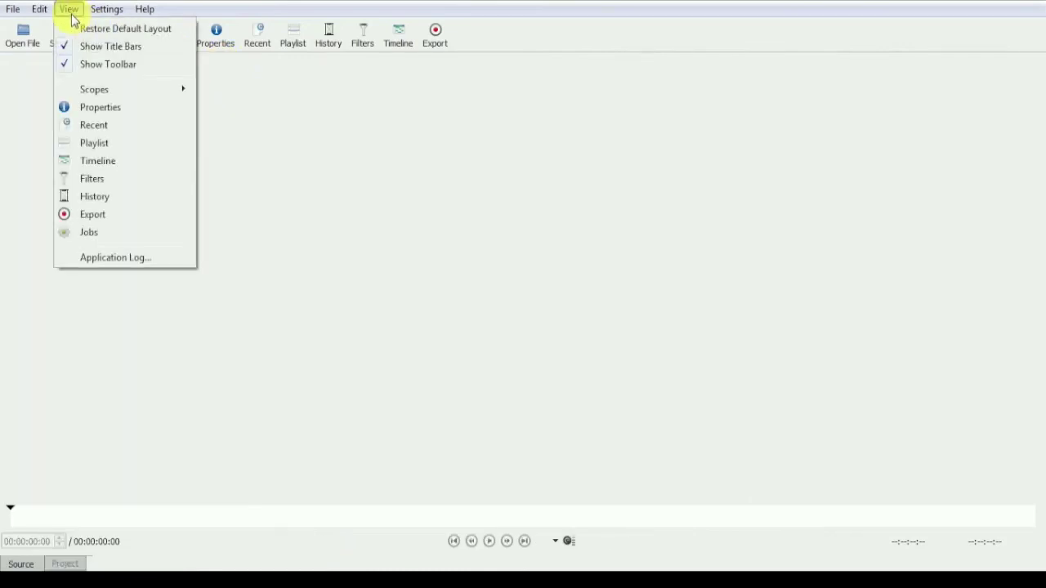
left_click(94, 145)
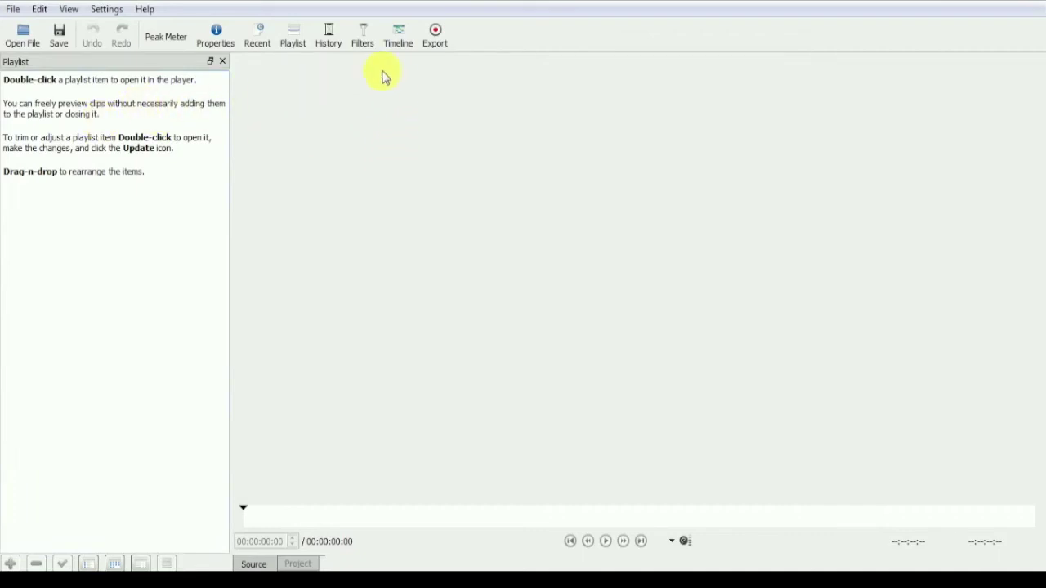
Show the Timeline panel and hide it again
left_click(398, 40)
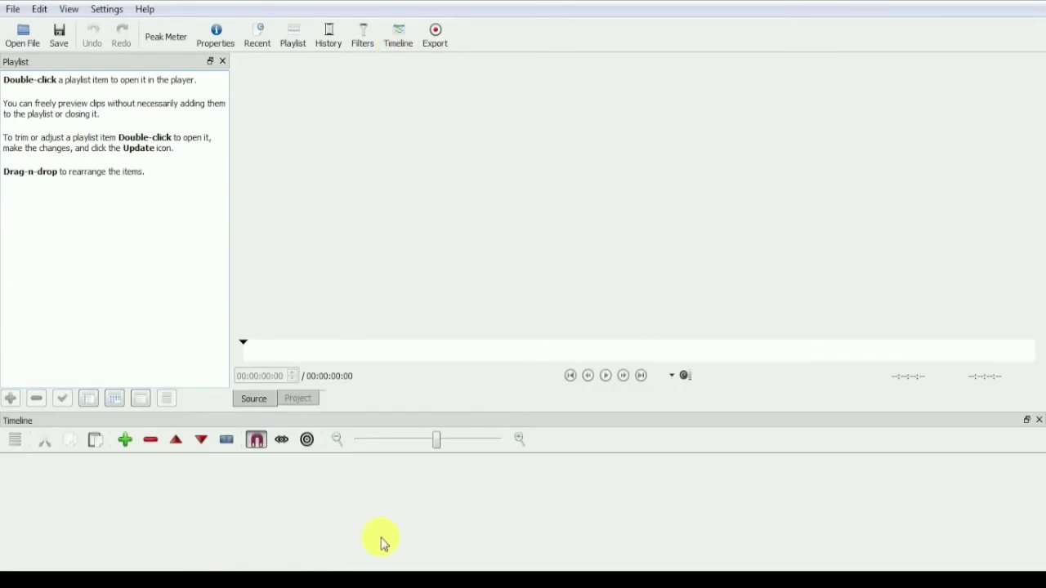
left_click(69, 11)
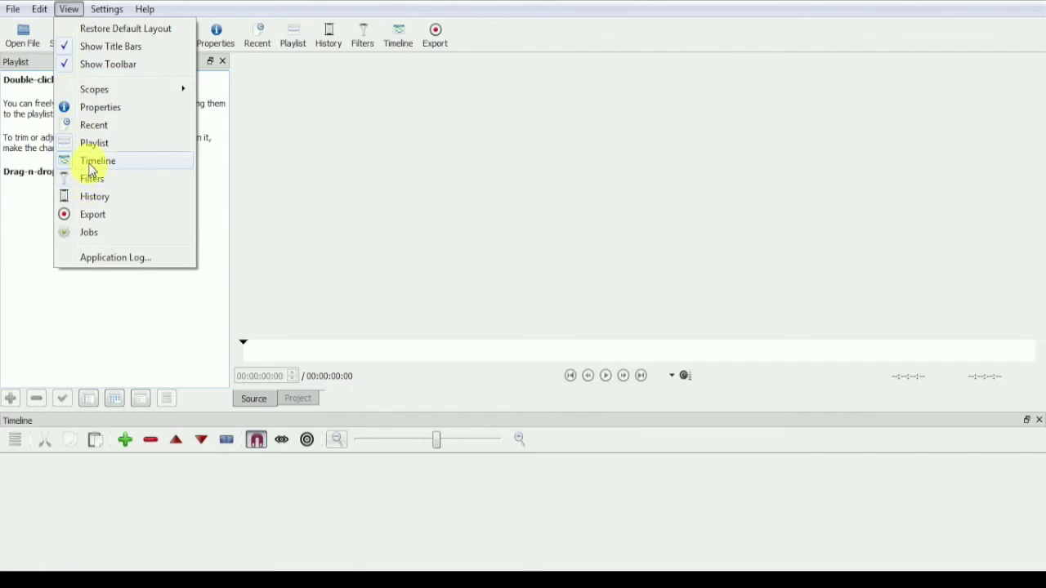
left_click(91, 164)
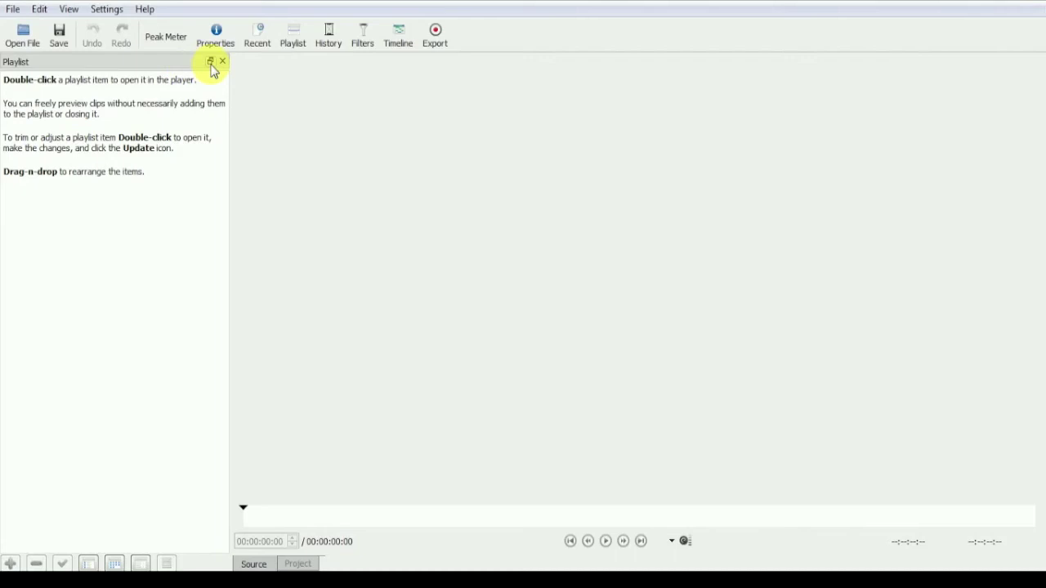
Float the Playlist panel and dock it back in place, and display the Timeline panel with a larger height
left_click(210, 63)
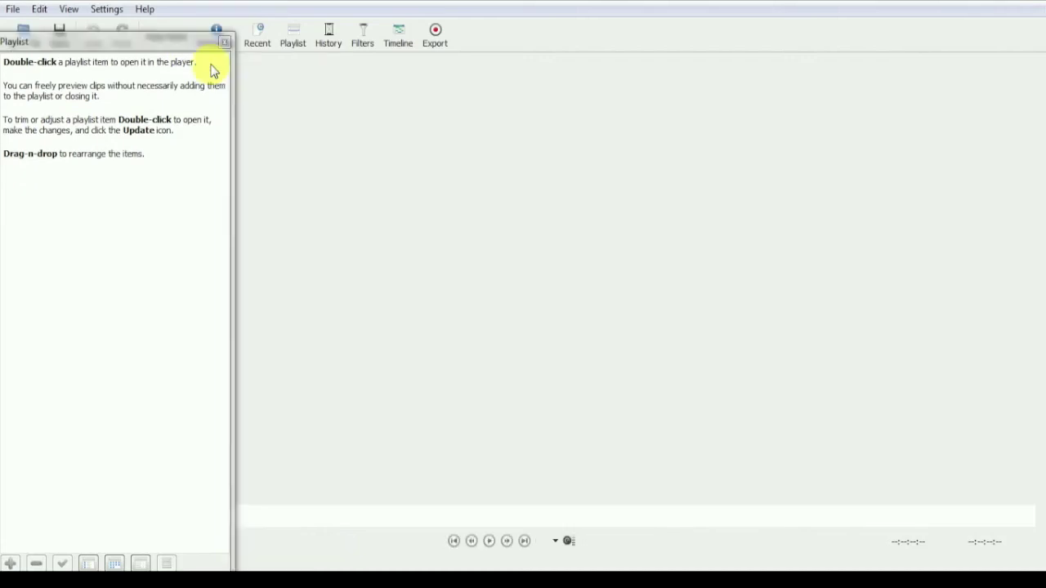
left_click_drag(51, 44, 51, 65)
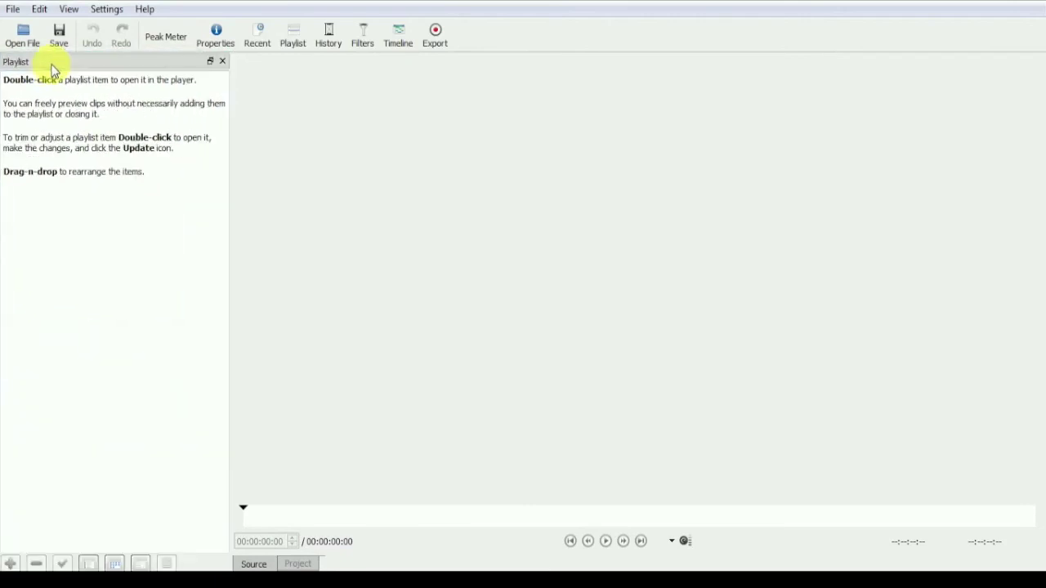
left_click(397, 36)
left_click_drag(478, 416, 485, 363)
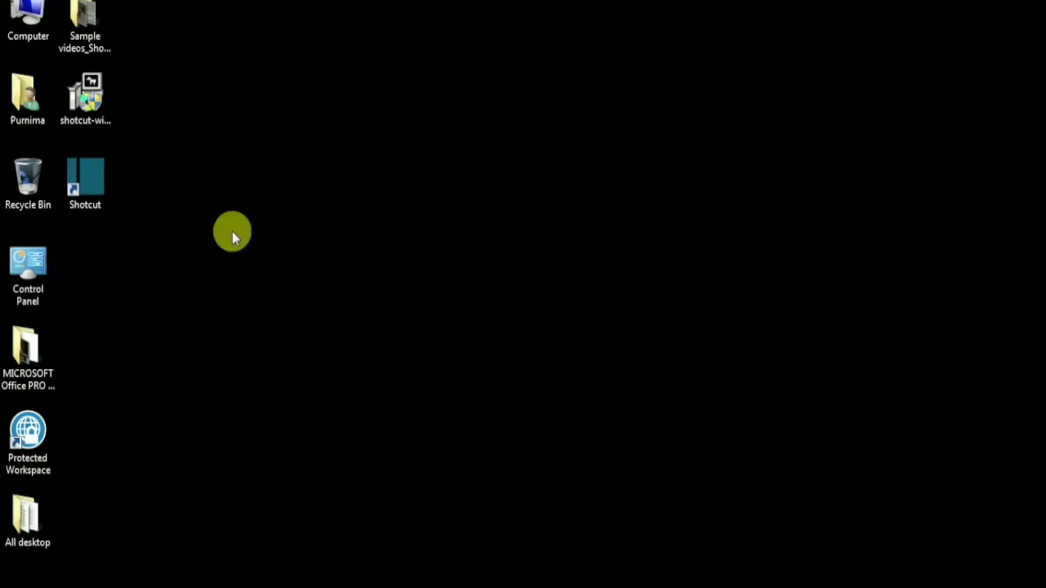
Add the clips MVI_8450, MVI_8481, MVI_8487 and MVI_8488 from the desktop folder Sample videos_Shotcut to the Shotcut playlist
double_click(88, 11)
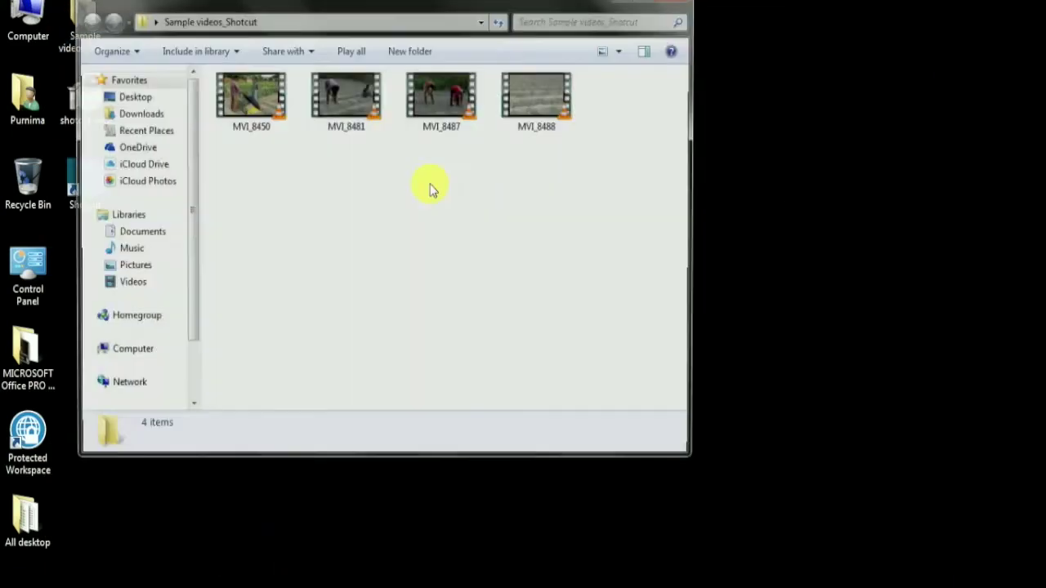
left_click_drag(579, 201, 115, 244)
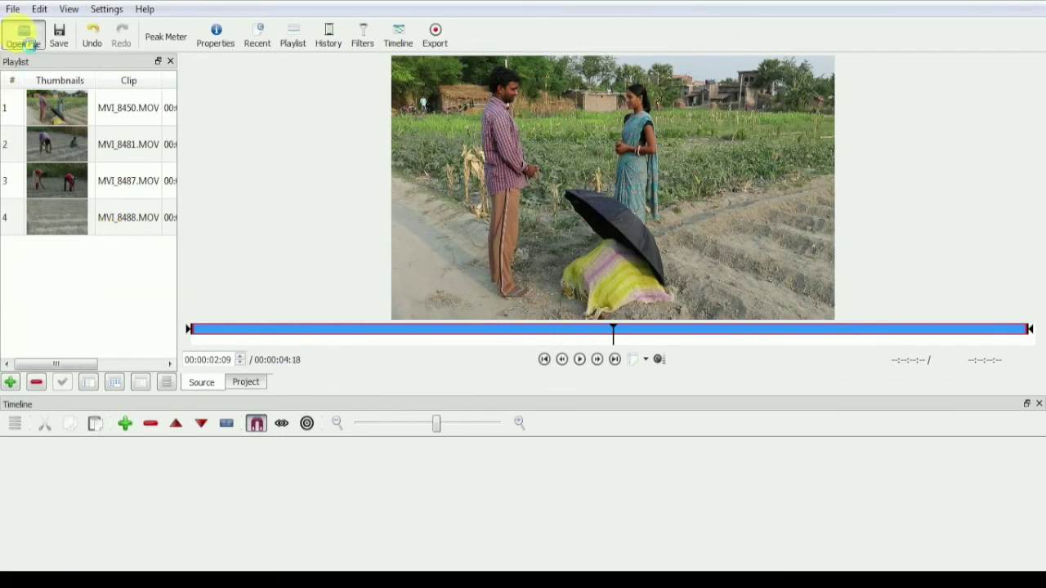
Open the files MVI_8450, MVI_8481, MVI_8487 and MVI_8488 from Sample videos_Shotcut together to add them to the playlist again
left_click(27, 42)
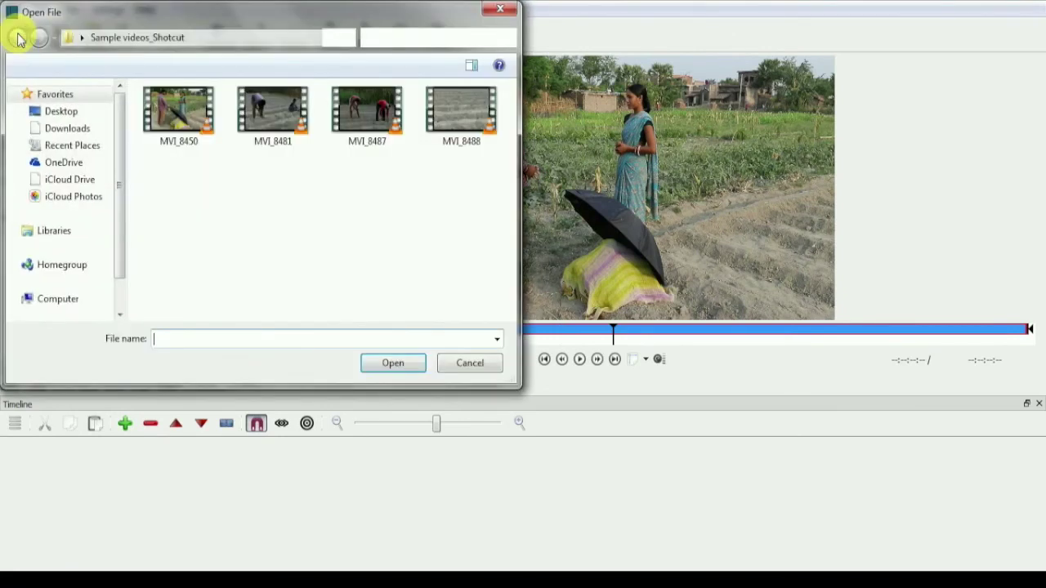
left_click(197, 147)
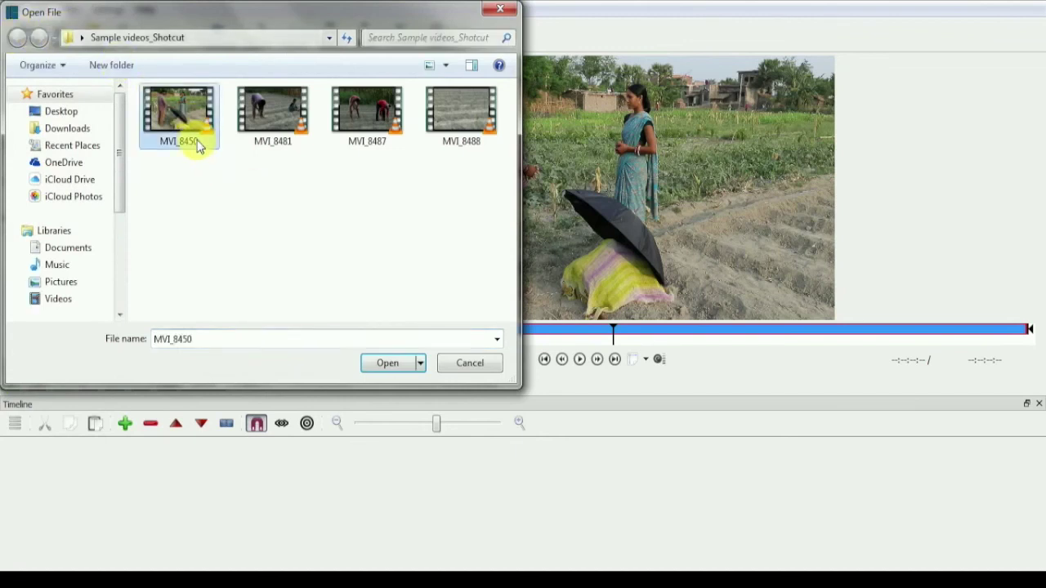
key("shift+Right")
key("shift+Right")
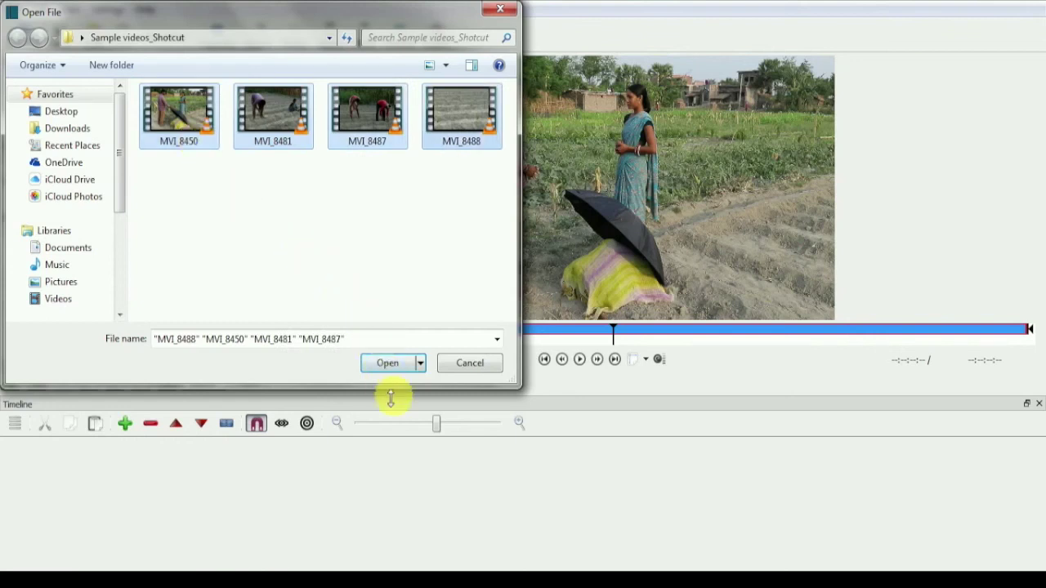
left_click(385, 367)
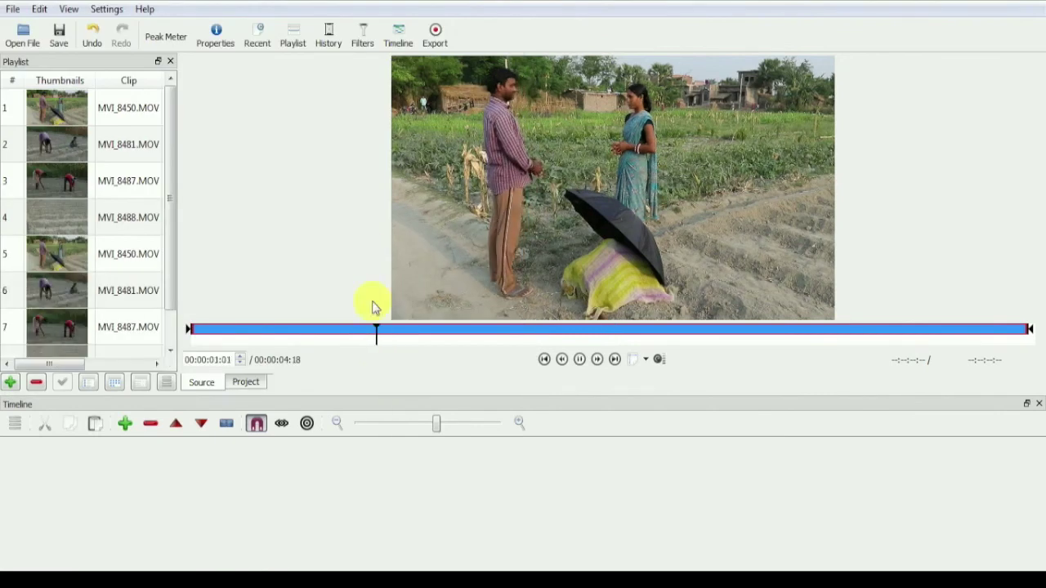
Remove the first four playlist entries, the duplicates of MVI_8450, MVI_8481, MVI_8487 and MVI_8488, leaving one copy of each clip
left_click(68, 107)
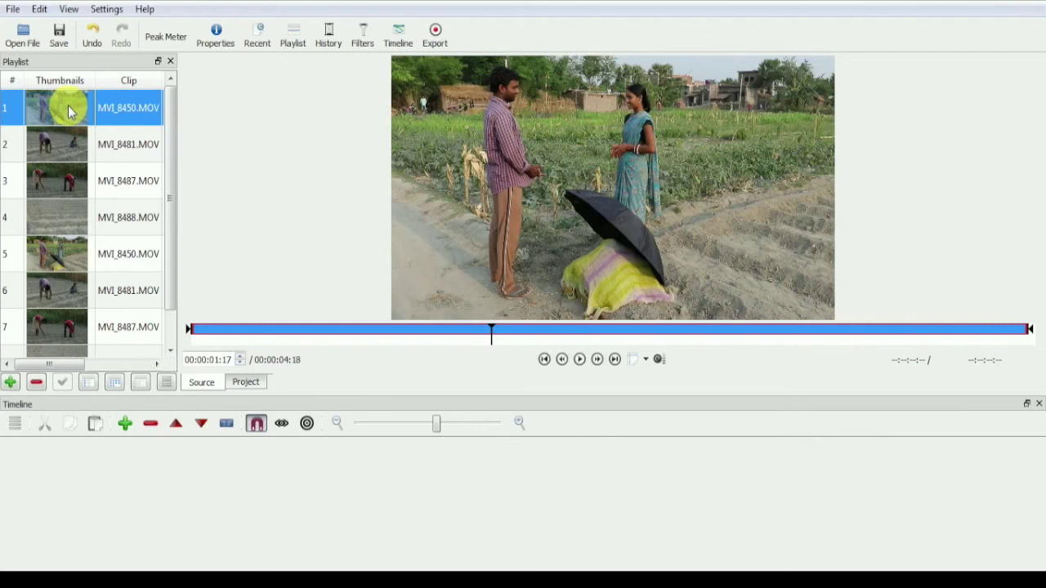
key("Delete")
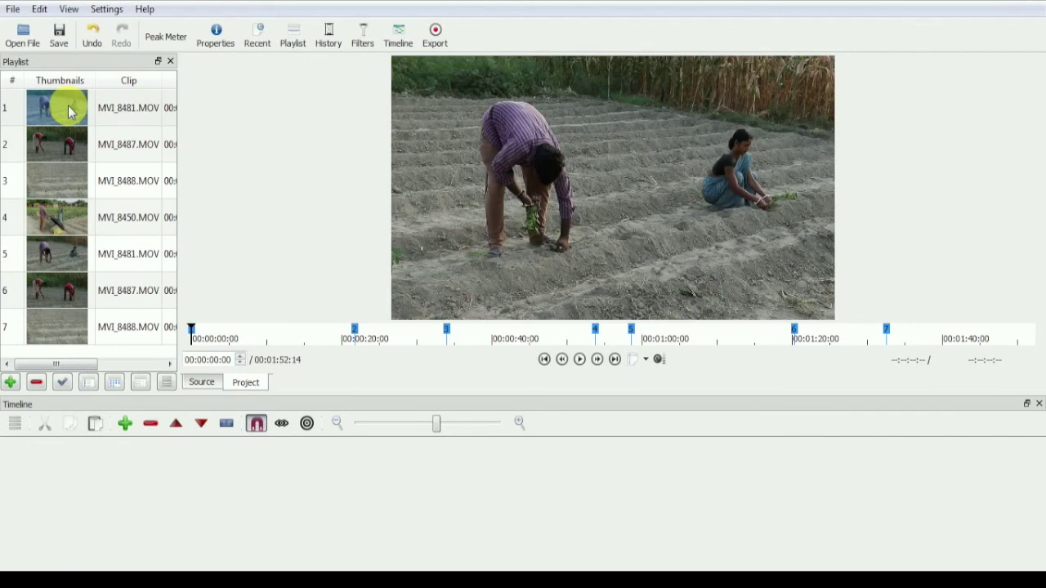
right_click(68, 106)
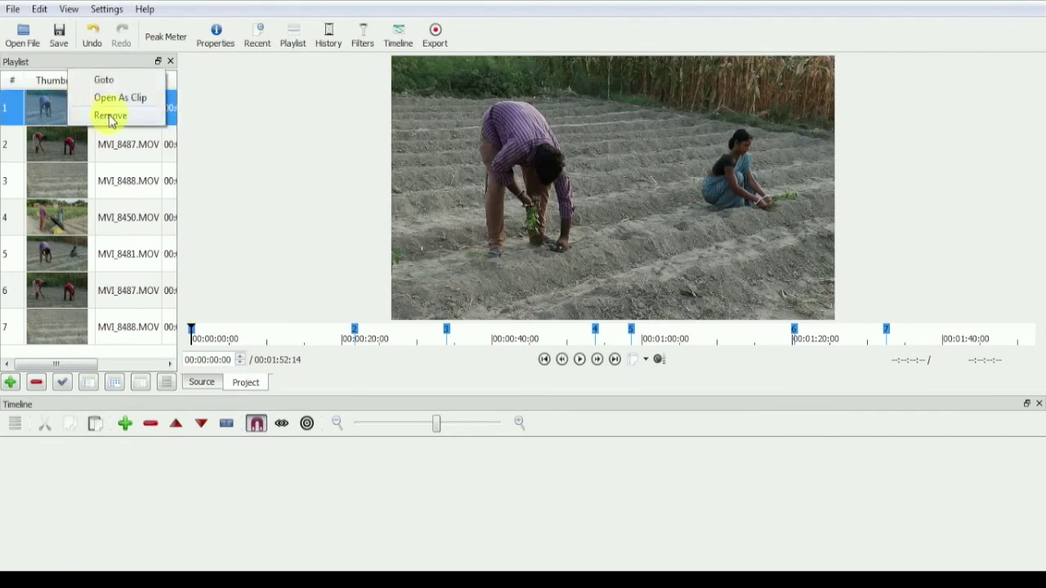
left_click(139, 119)
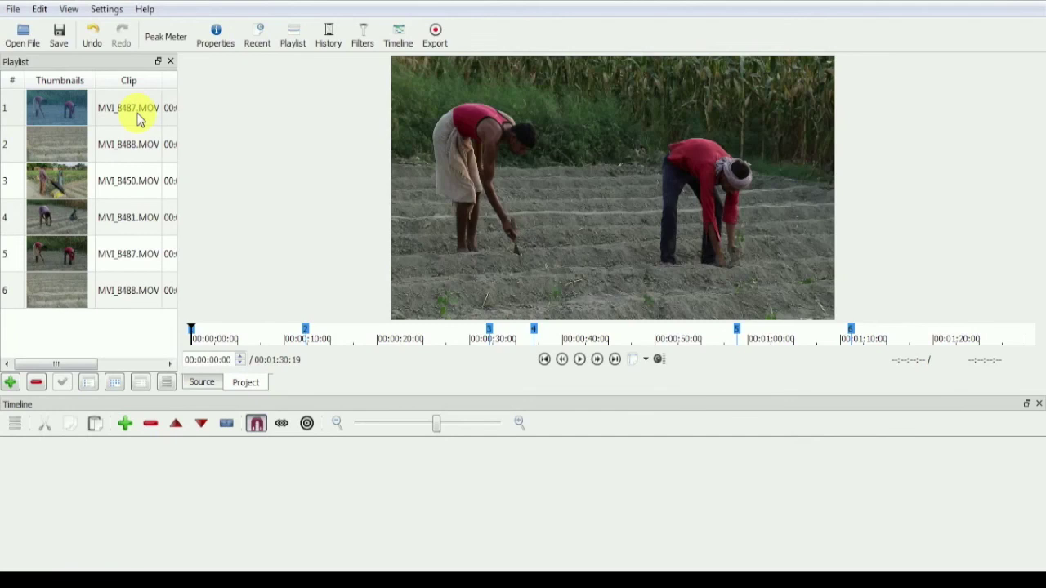
right_click(75, 106)
left_click(115, 120)
right_click(63, 115)
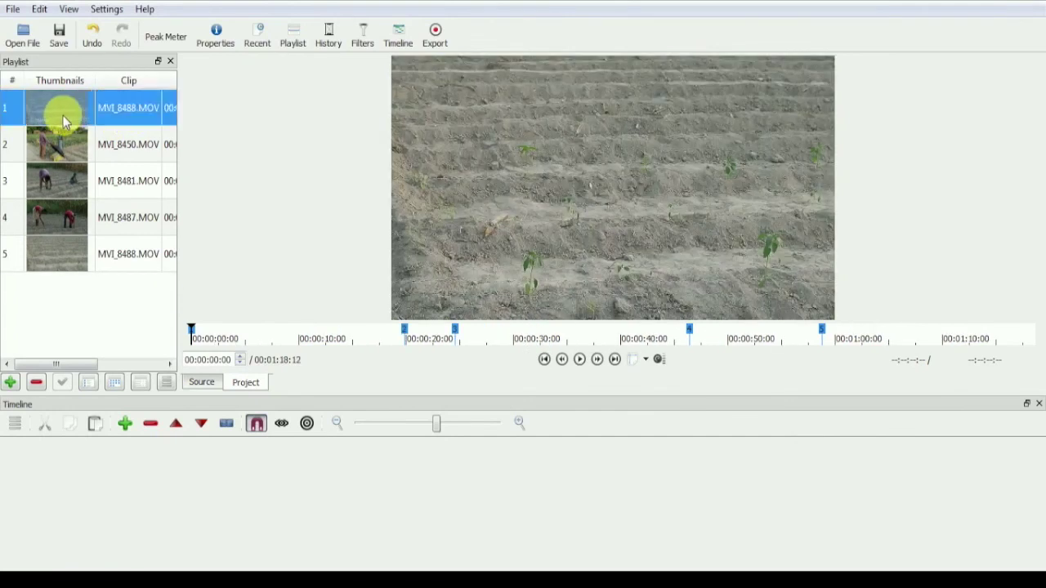
left_click(100, 131)
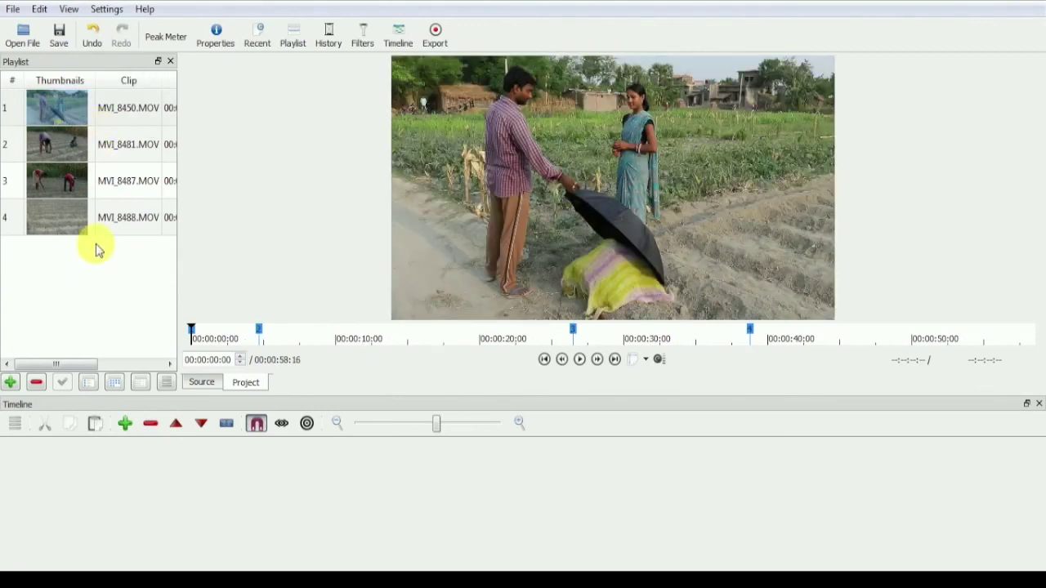
left_click(96, 278)
left_click(96, 277)
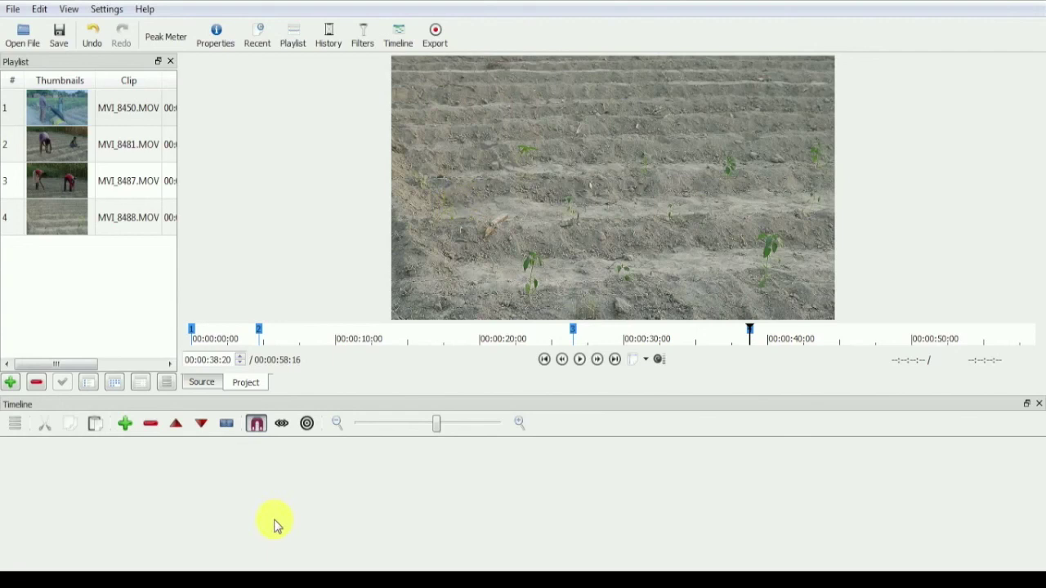
Place MVI_8450 and MVI_8481 on timeline track V1 and close the gap so MVI_8481 directly follows MVI_8450
left_click_drag(68, 116, 352, 491)
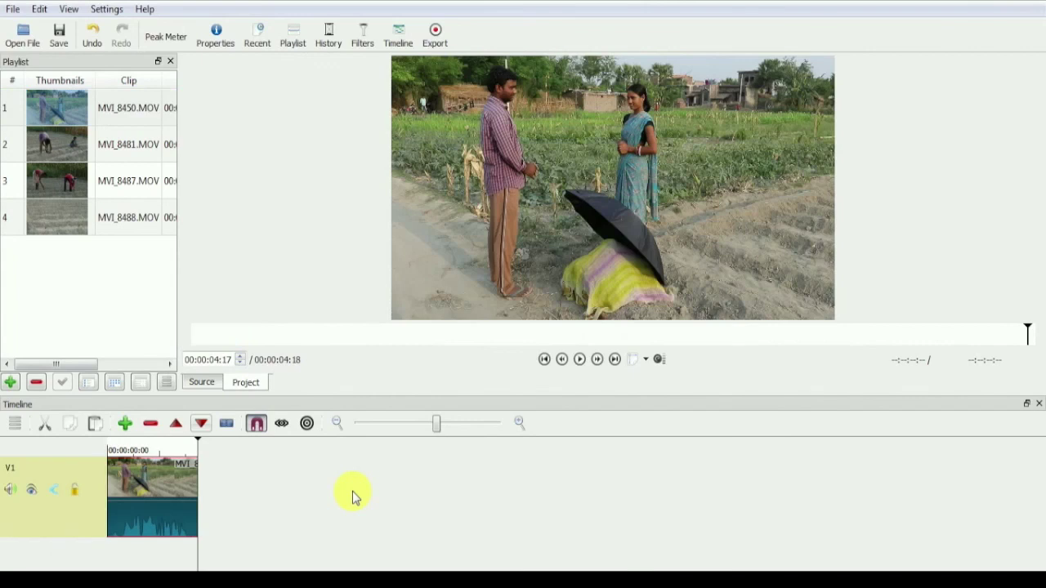
left_click_drag(66, 140, 309, 508)
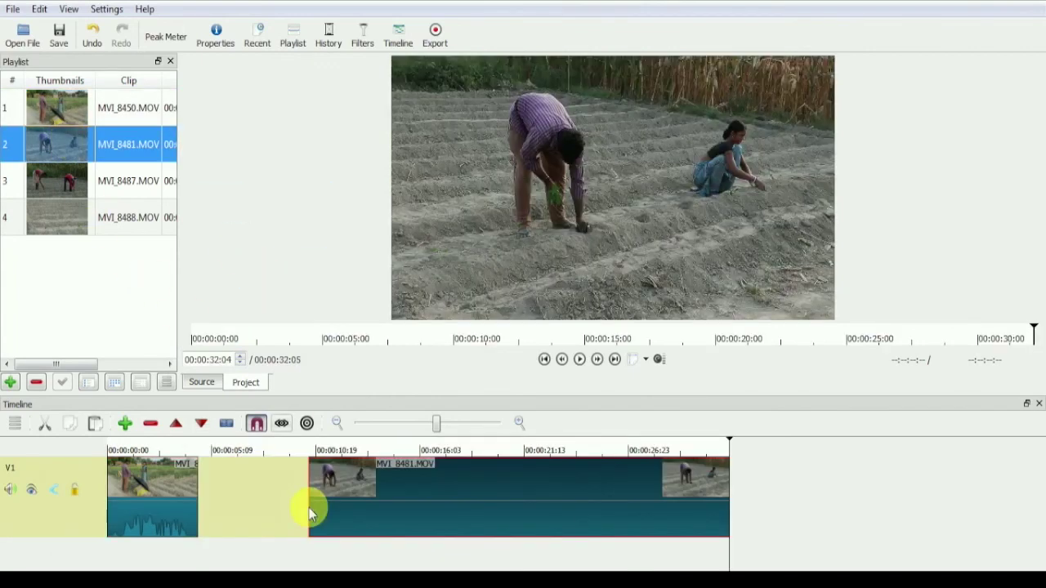
left_click(276, 495)
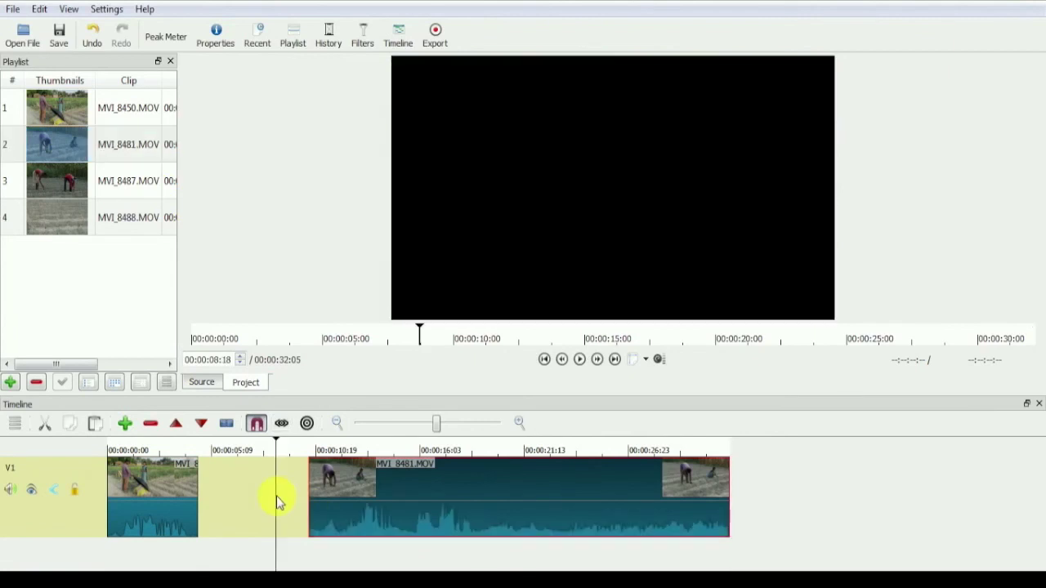
left_click_drag(346, 496, 233, 507)
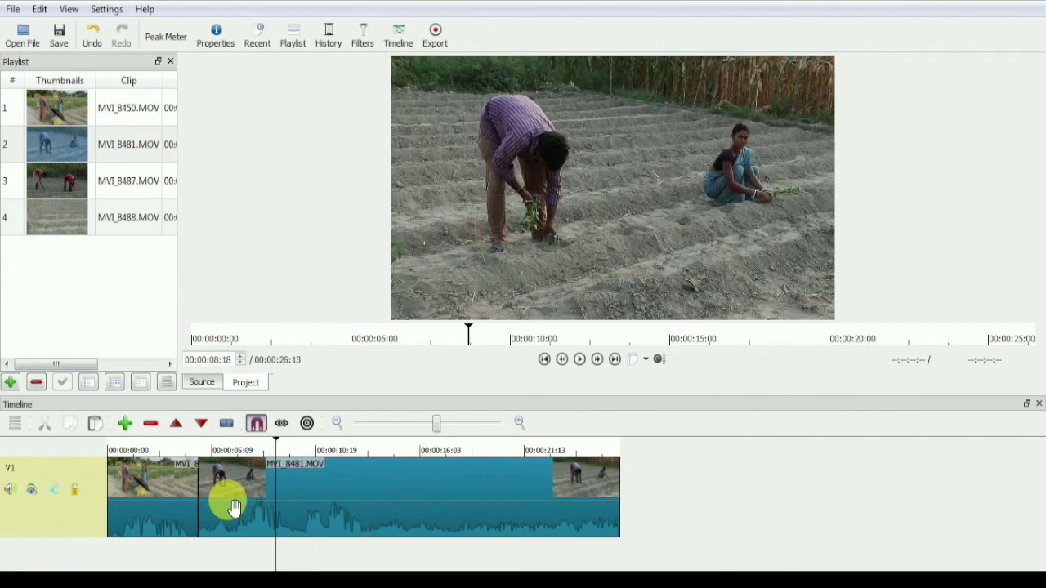